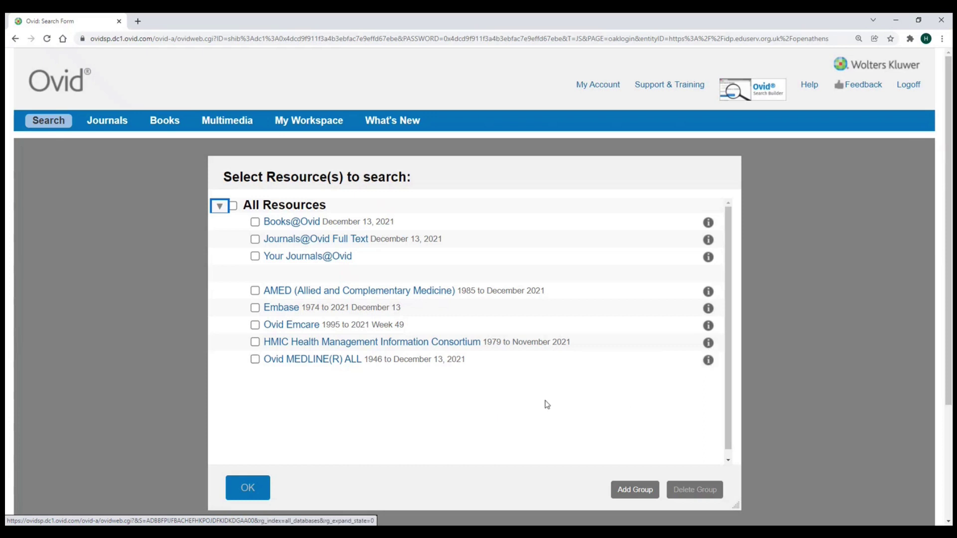
Load the search form with Ovid MEDLINE(R) ALL, then replace it with Embase 1974 to 2021 December 13.
{"action": "left_click", "coordinate": [255, 360]}
{"action": "left_click", "coordinate": [262, 492]}
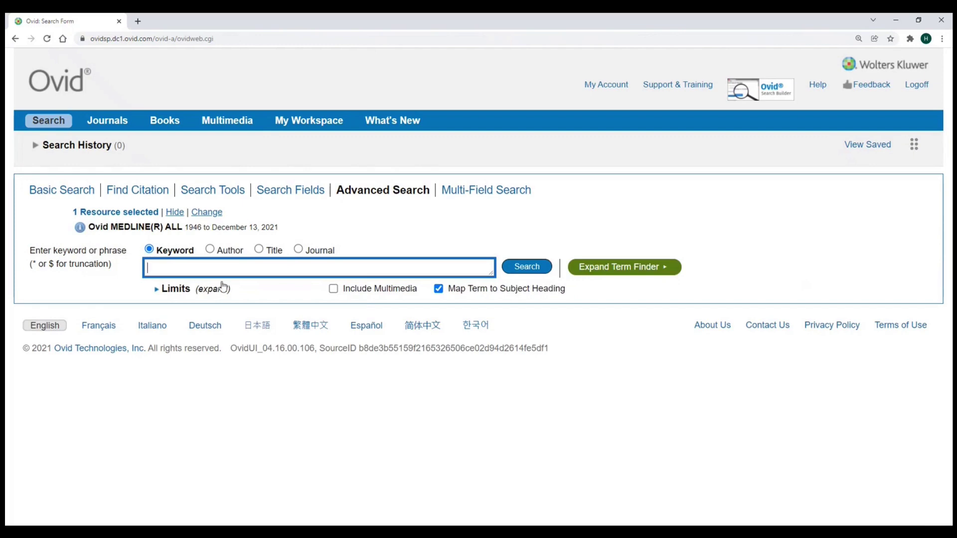
{"action": "left_click", "coordinate": [206, 212]}
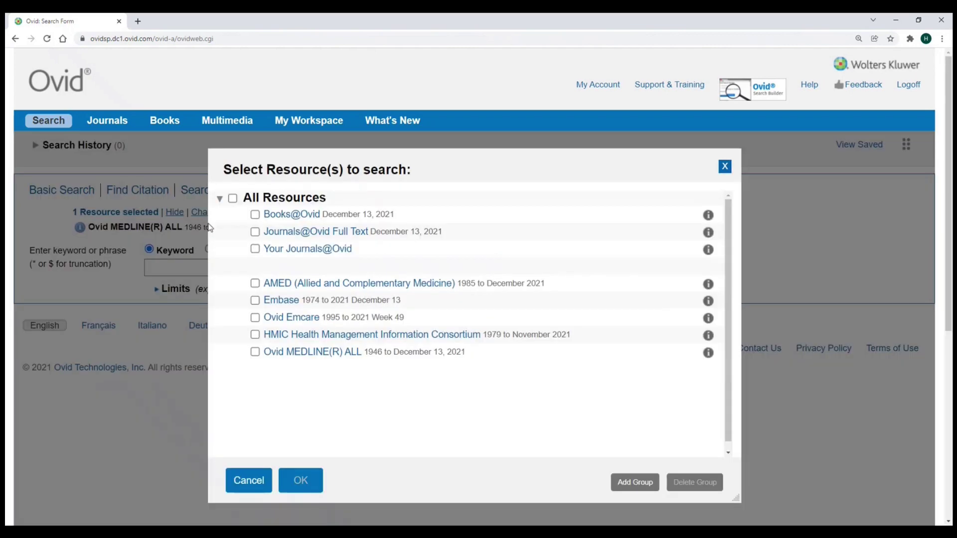
{"action": "left_click", "coordinate": [255, 301]}
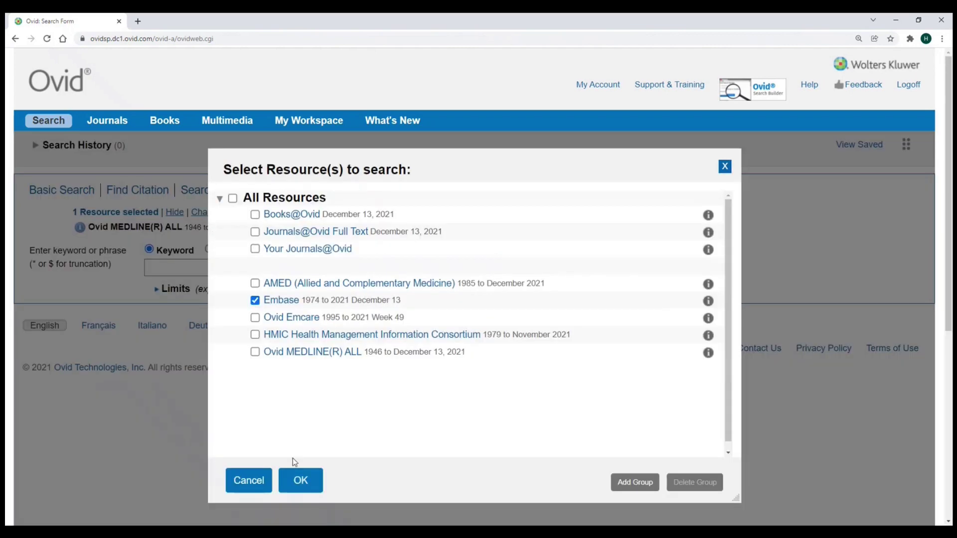
{"action": "left_click", "coordinate": [302, 483]}
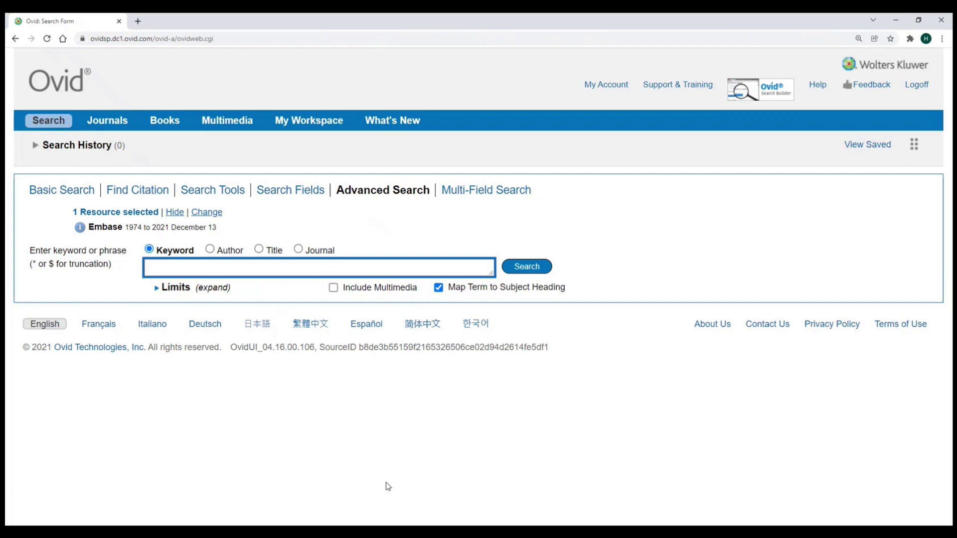
Go from My Account's Personal Account Login page to the blank Create Personal Account form.
{"action": "left_click", "coordinate": [619, 91]}
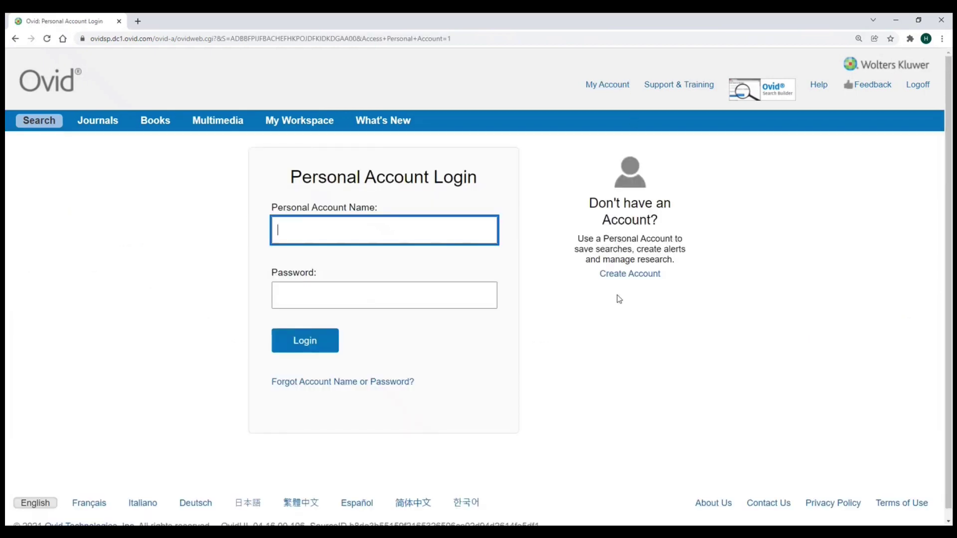
{"action": "left_click", "coordinate": [641, 278]}
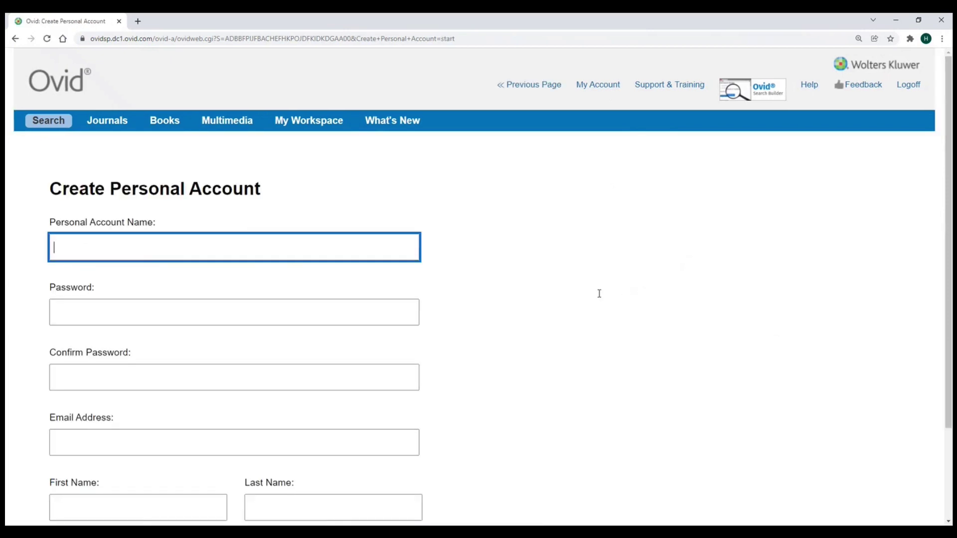
{"action": "scroll", "coordinate": [599, 293], "scroll_direction": "down", "scroll_amount": 2}
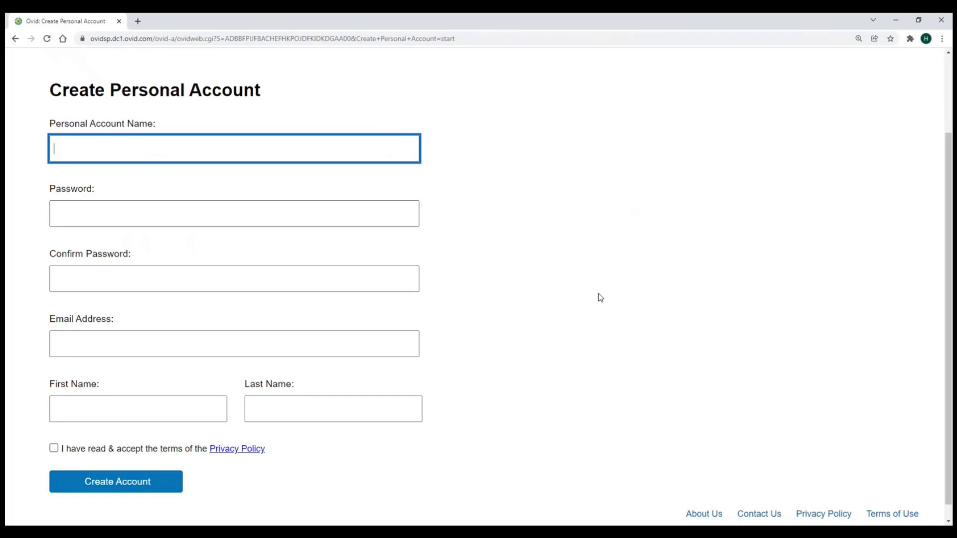
{"action": "scroll", "coordinate": [599, 298], "scroll_direction": "up", "scroll_amount": 2}
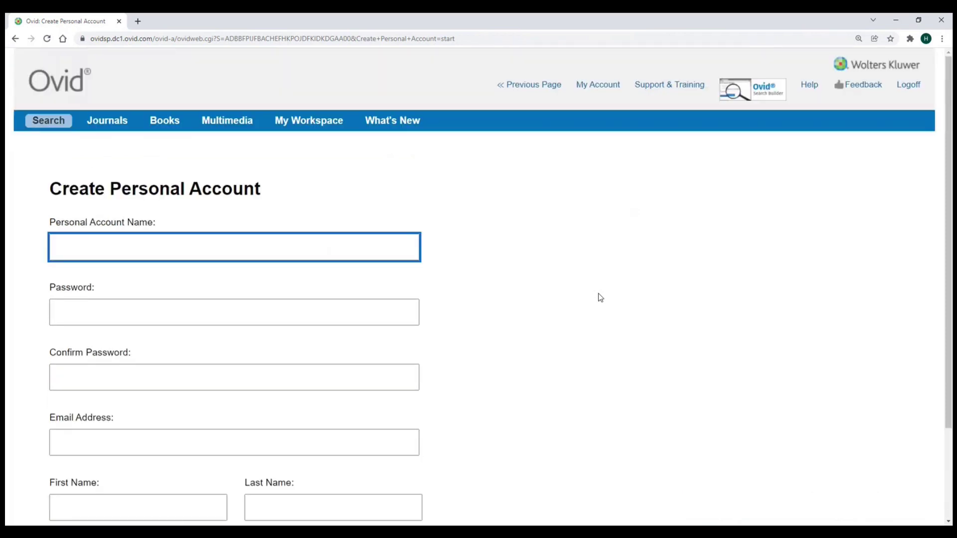